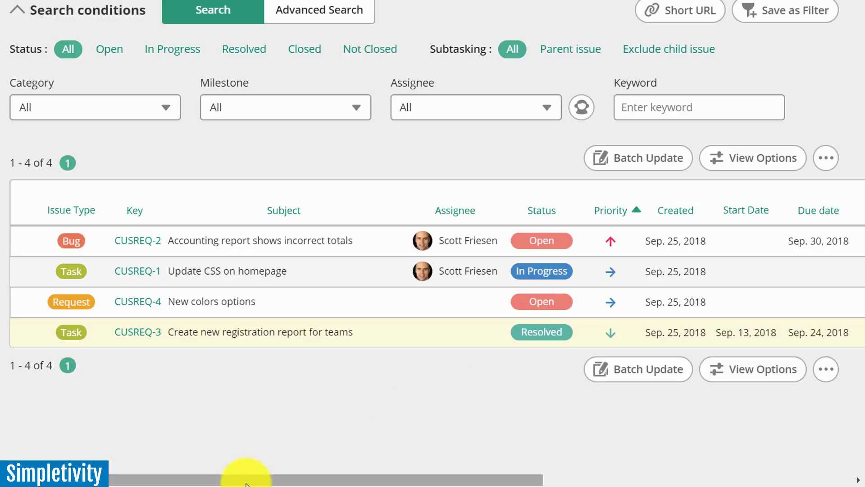
pyautogui.moveTo(242, 473); pyautogui.dragTo(640, 464)
pyautogui.moveTo(493, 481); pyautogui.dragTo(173, 475)
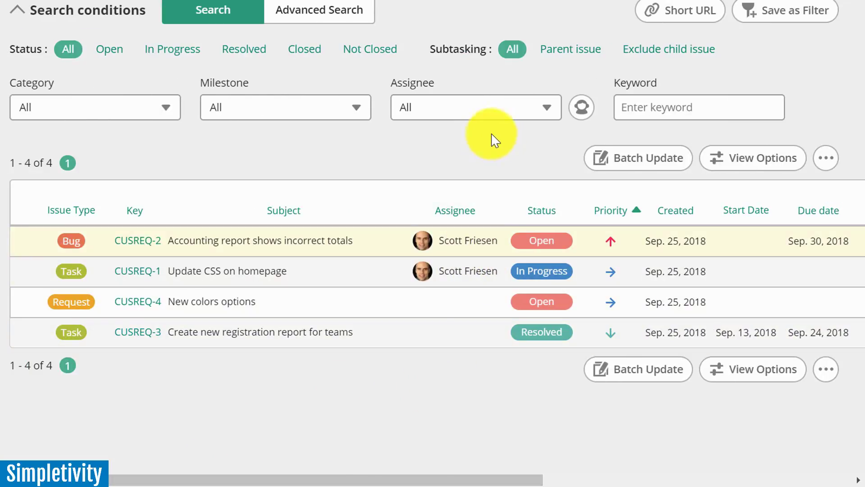
pyautogui.click(749, 167)
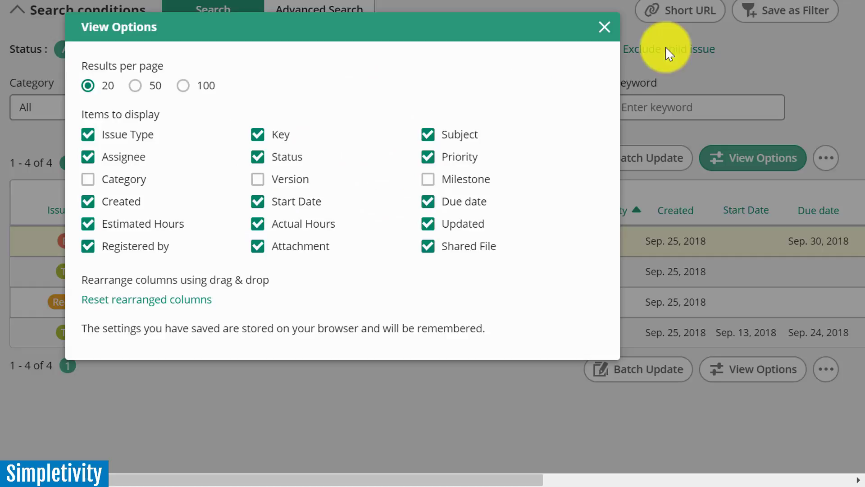
pyautogui.click(605, 29)
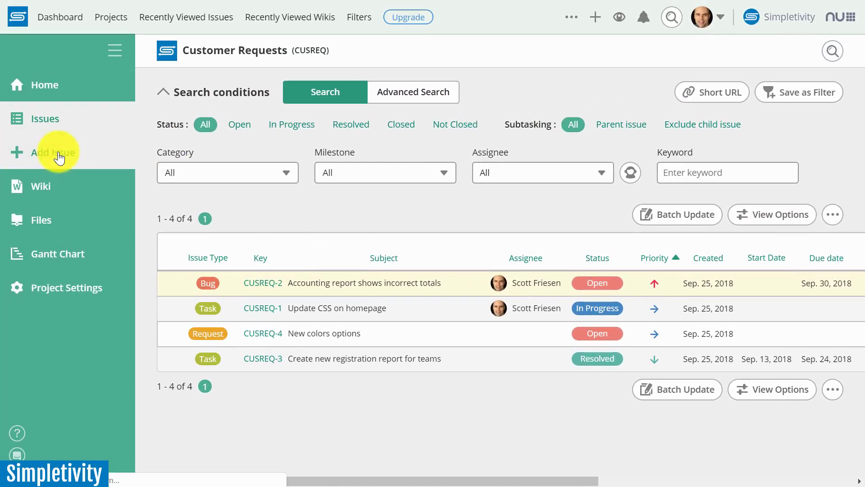
# - Create a new Bug issue with the subject 'Homepage is not loading fast'
pyautogui.click(59, 157)
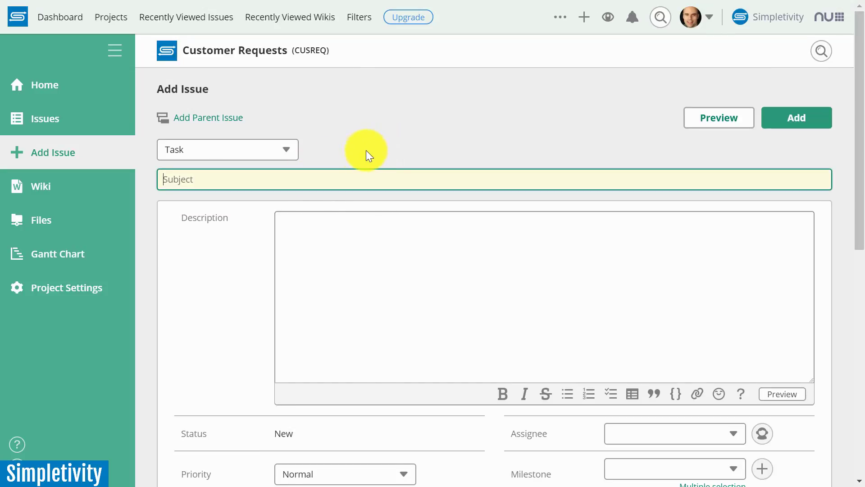
pyautogui.click(285, 151)
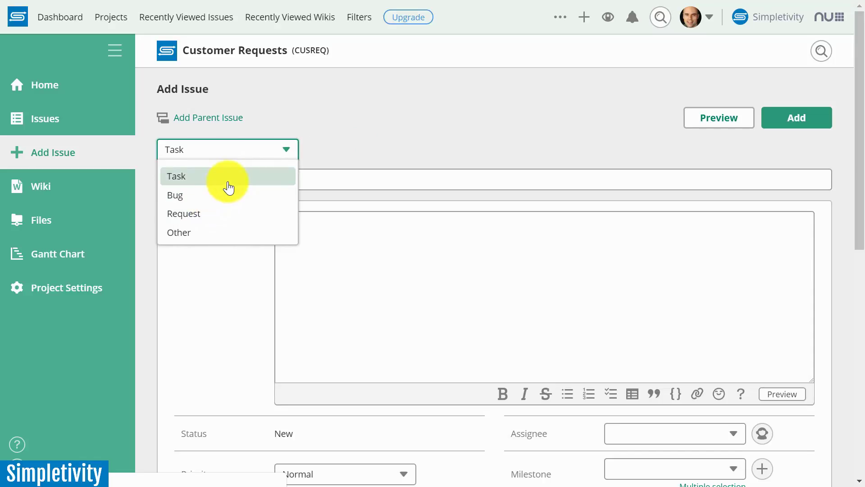
pyautogui.click(200, 196)
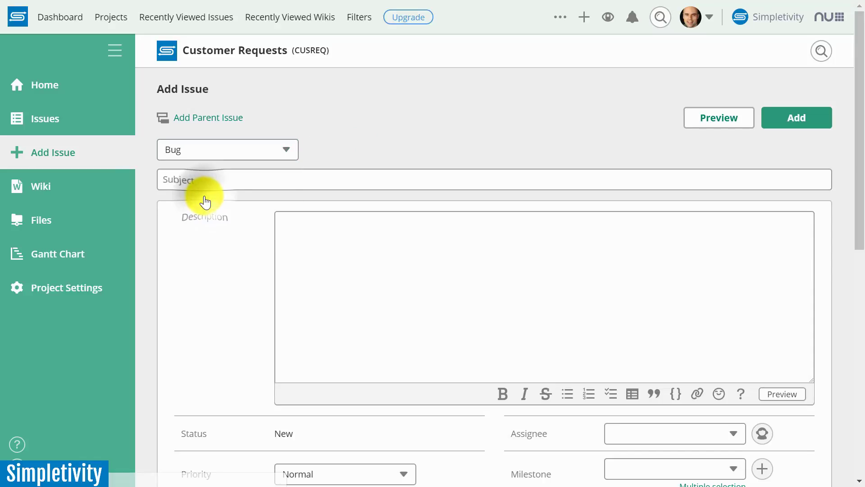
pyautogui.click(241, 181)
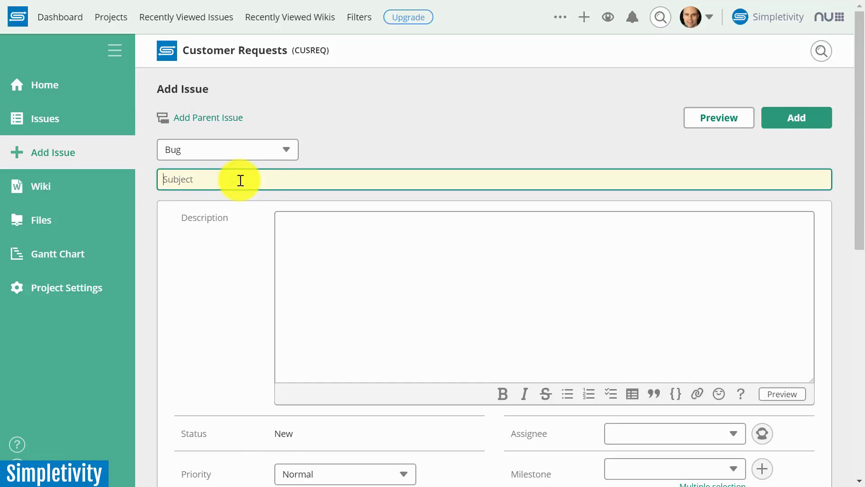
pyautogui.write('Homepage is not loading fast')
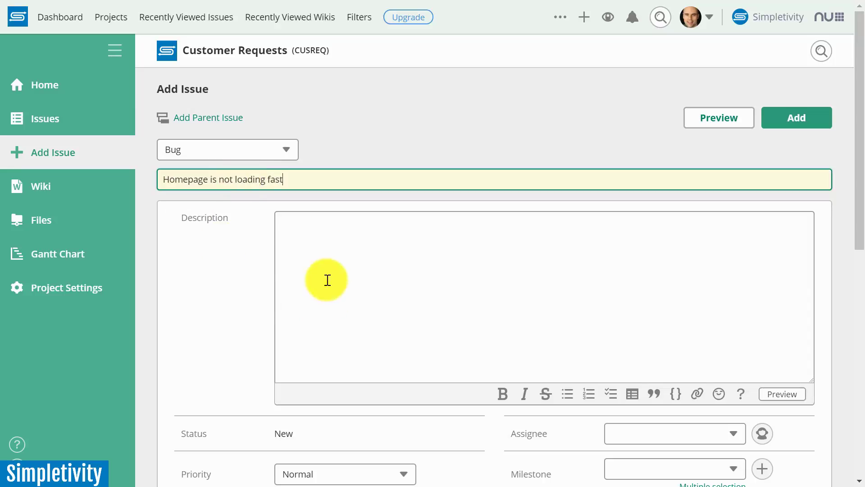
pyautogui.click(307, 225)
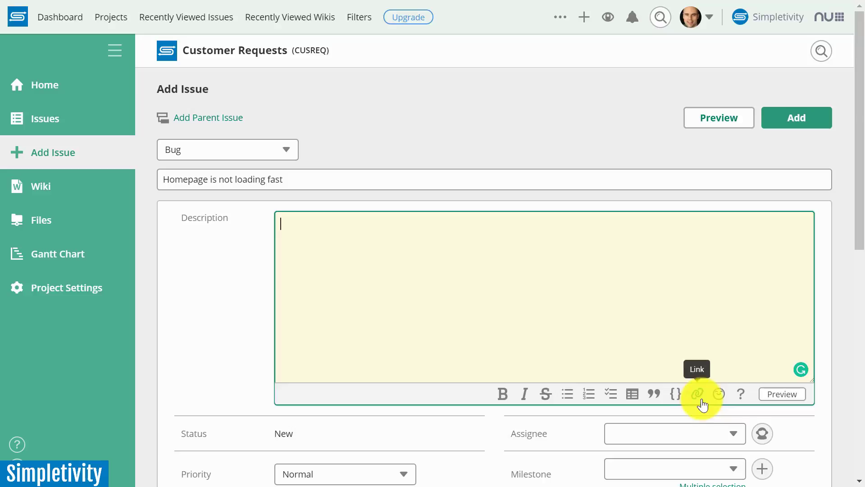
# - Set the new bug's Category field to Point of Sale, leaving priority at Normal
pyautogui.moveTo(860, 180); pyautogui.dragTo(856, 313)
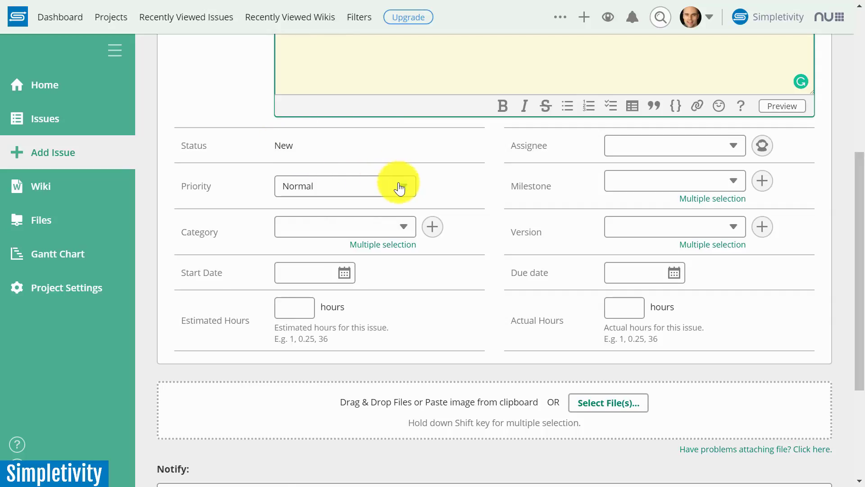
pyautogui.click(403, 227)
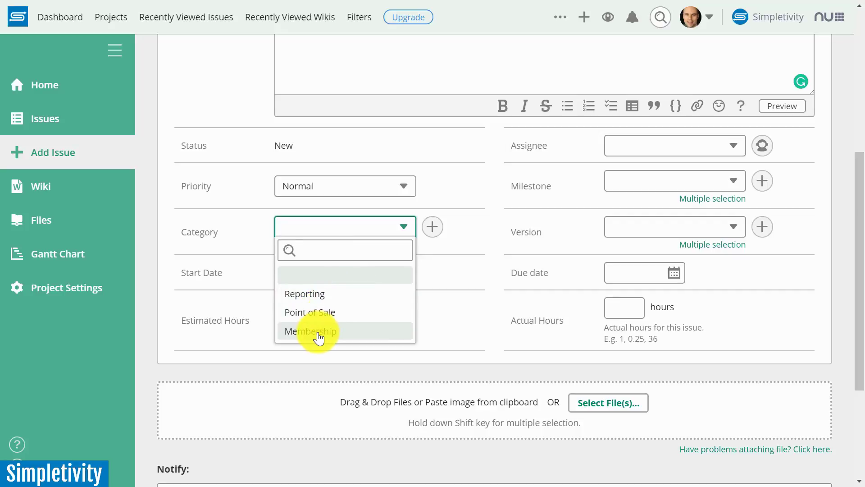
pyautogui.click(326, 320)
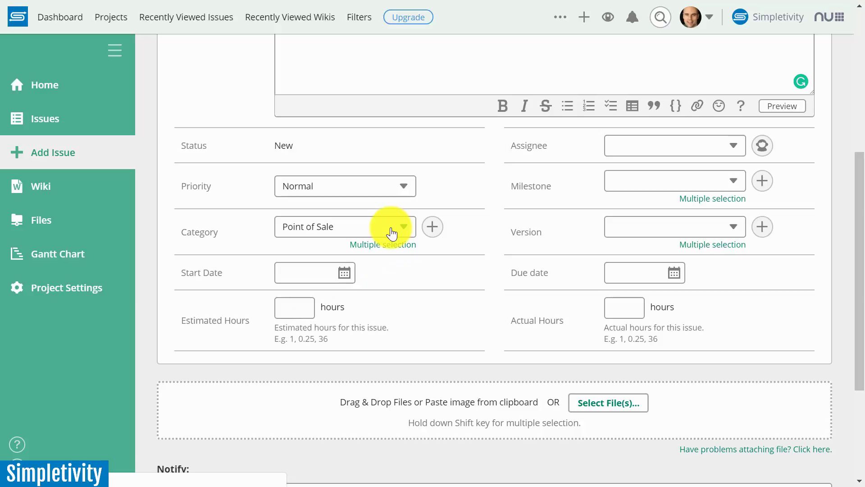
pyautogui.scroll(-6, 391, 230)
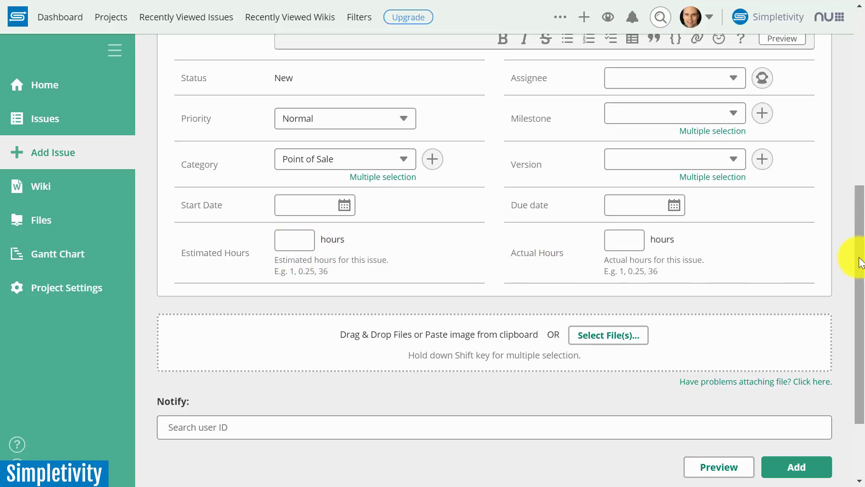
# - Assign the new bug to yourself as its assignee
pyautogui.moveTo(859, 261); pyautogui.dragTo(852, 227)
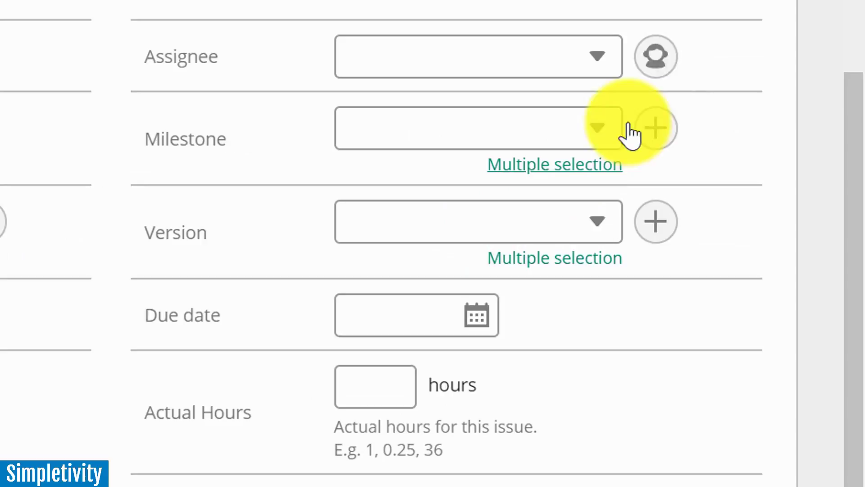
pyautogui.click(656, 72)
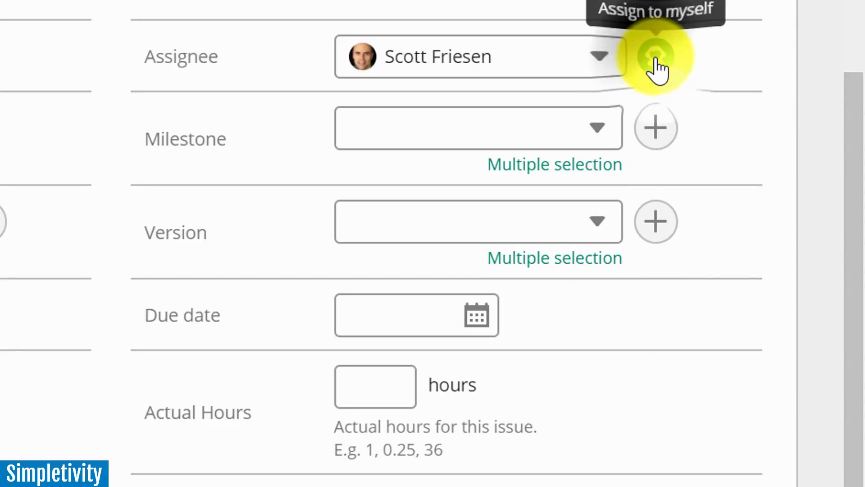
pyautogui.click(605, 67)
pyautogui.click(723, 62)
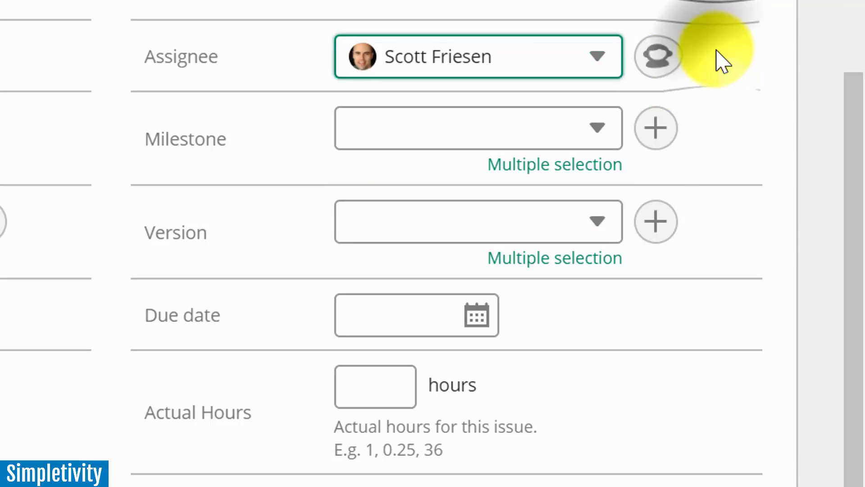
# - Set the bug's Version field to 2.2, leaving the milestone unchanged
pyautogui.click(602, 132)
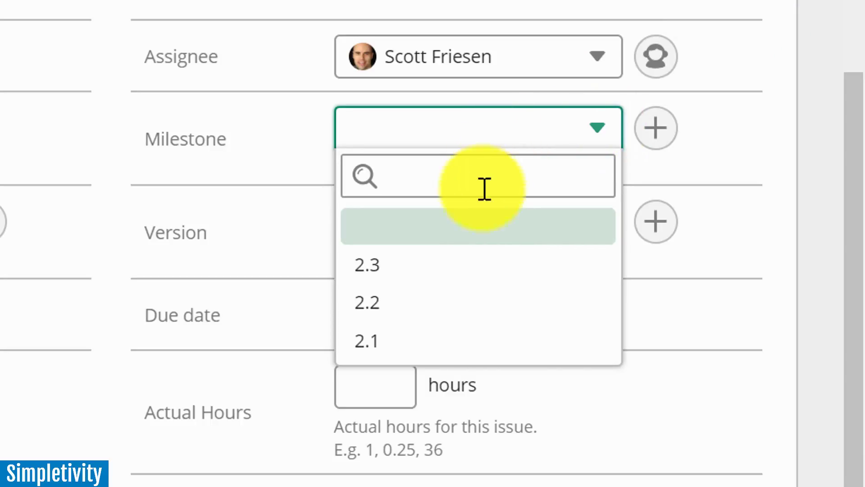
pyautogui.click(656, 194)
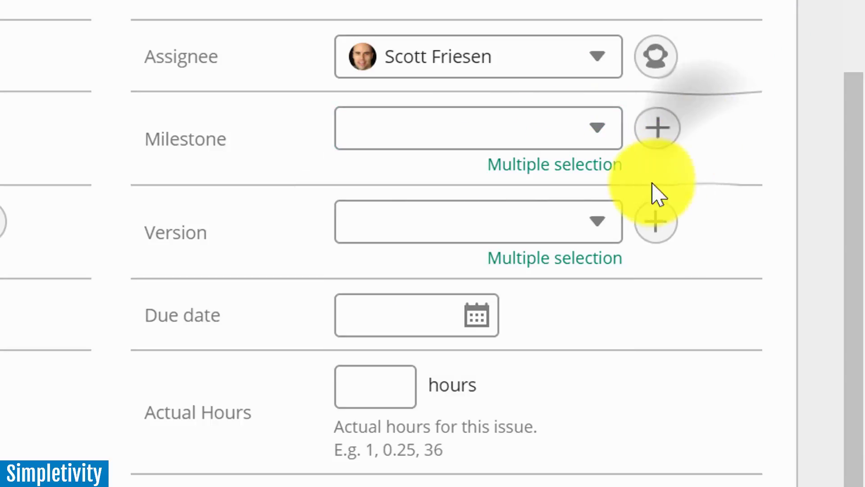
pyautogui.click(598, 220)
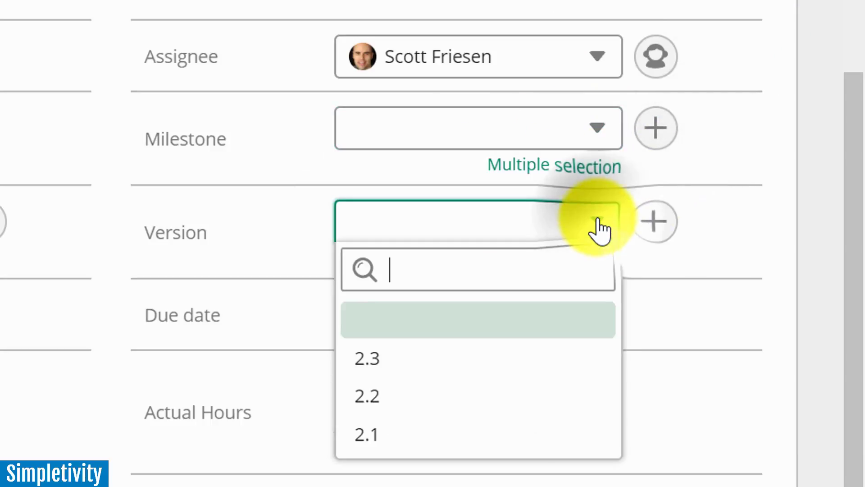
pyautogui.click(409, 397)
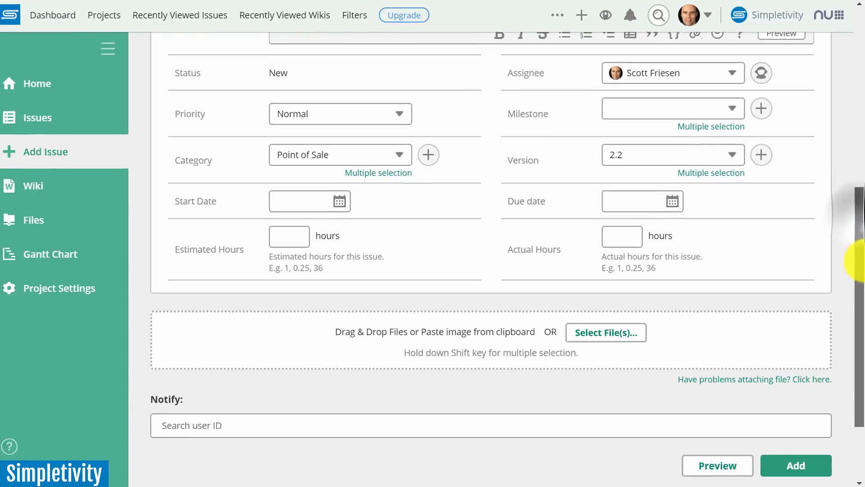
pyautogui.moveTo(855, 261); pyautogui.dragTo(851, 285)
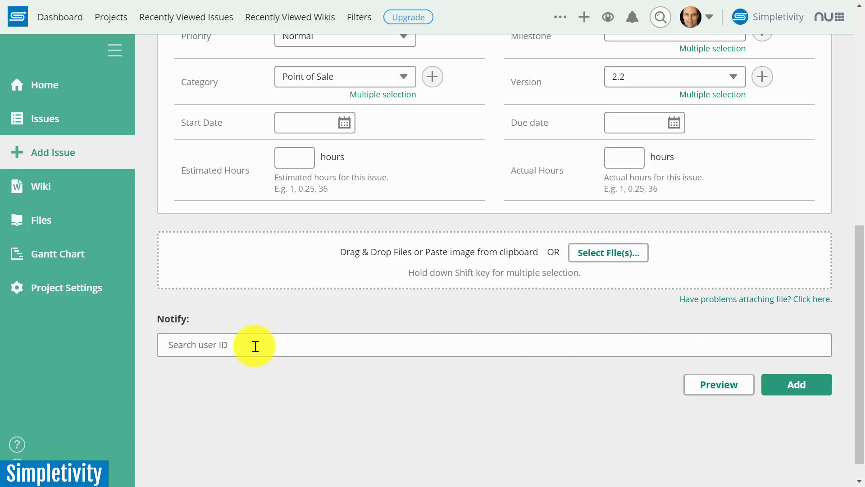
pyautogui.click(805, 387)
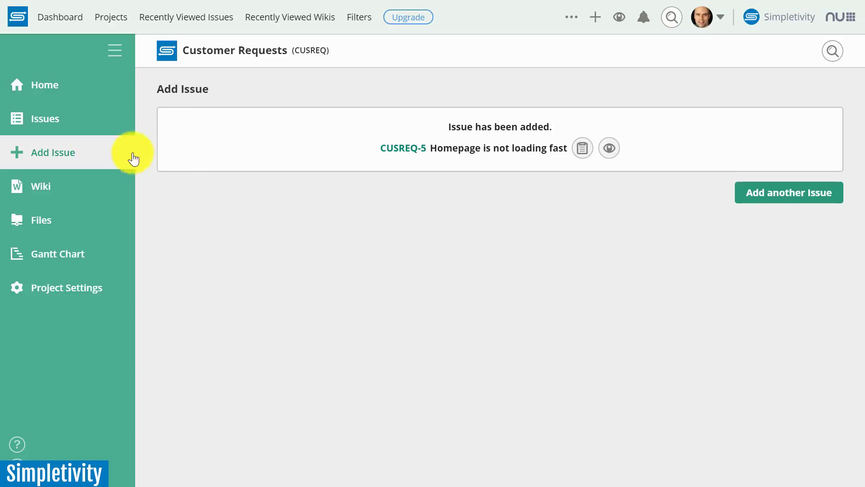
pyautogui.click(53, 125)
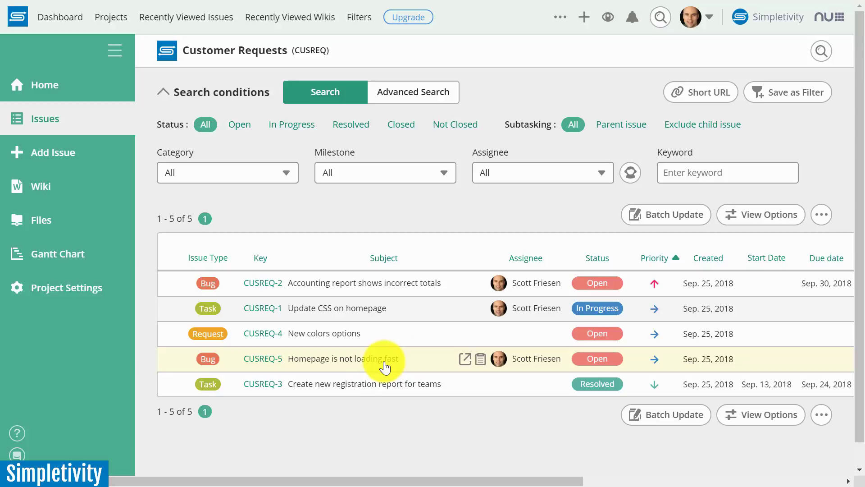
# - Open CUSREQ-5 'Homepage is not loading fast' and review its priority, category, version and status
pyautogui.click(330, 361)
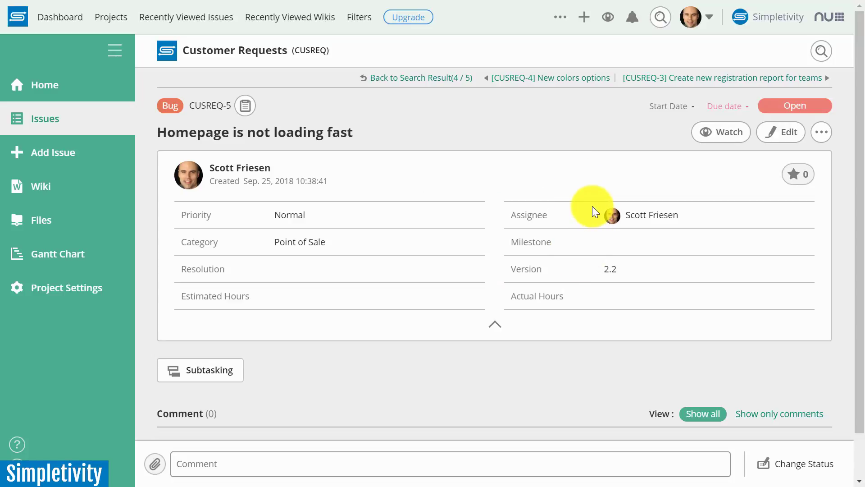
pyautogui.scroll(-1, 596, 211)
pyautogui.scroll(1, 303, 392)
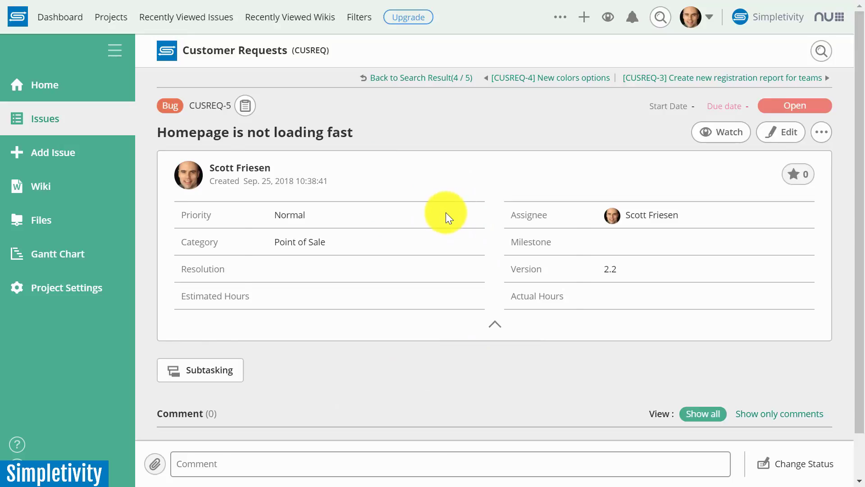
pyautogui.scroll(-1, 405, 280)
pyautogui.scroll(1, 315, 365)
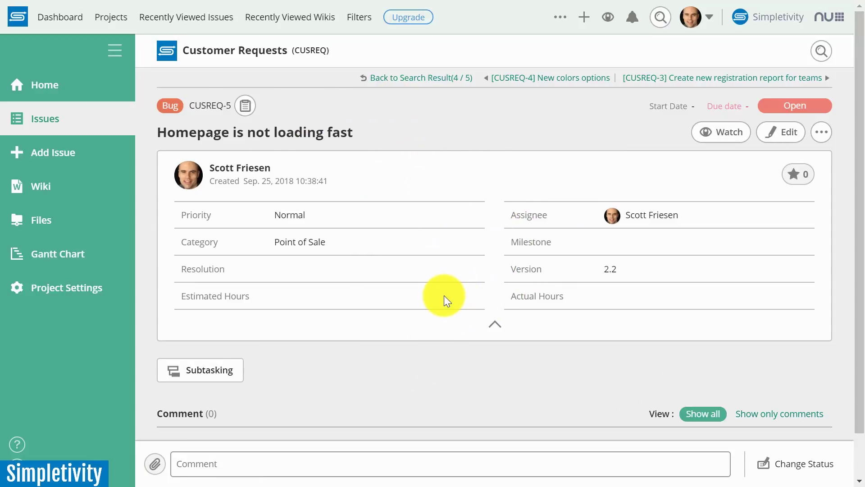
pyautogui.scroll(-1, 443, 298)
pyautogui.scroll(1, 445, 299)
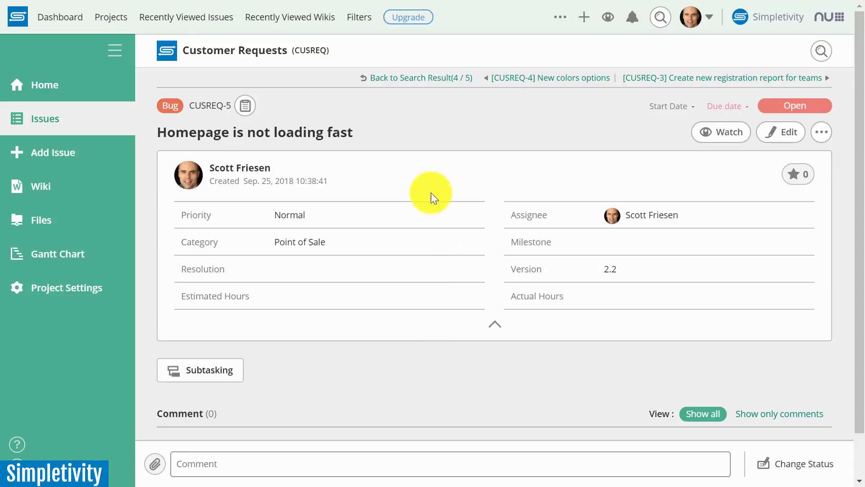
pyautogui.scroll(-1, 444, 272)
pyautogui.scroll(1, 434, 288)
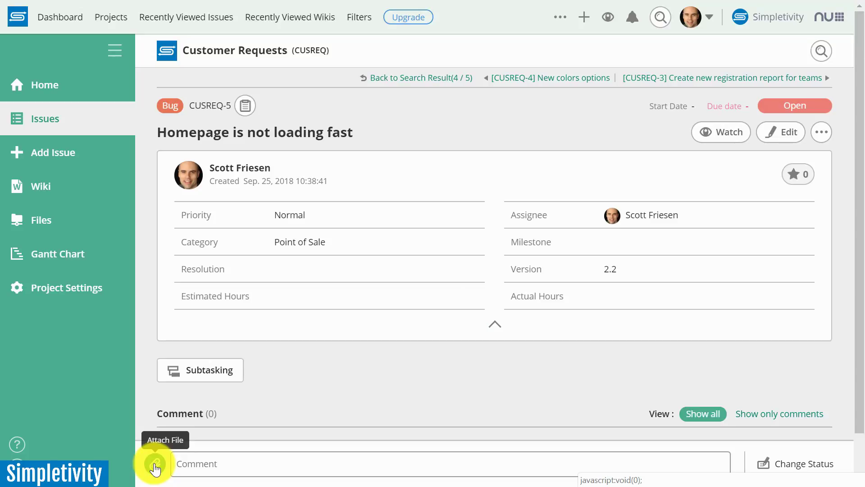
pyautogui.scroll(-1, 270, 411)
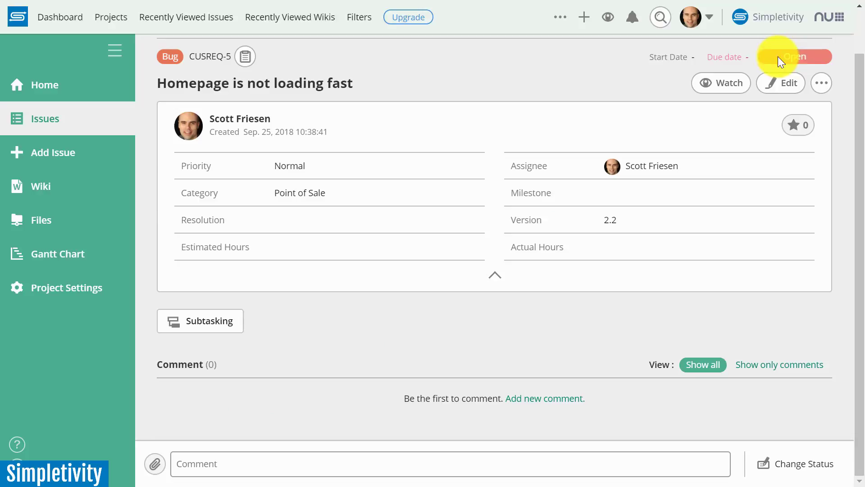
# - Change the bug's status to In Progress, with start date 2018/09/25 and due date 2018/09/30
pyautogui.click(814, 464)
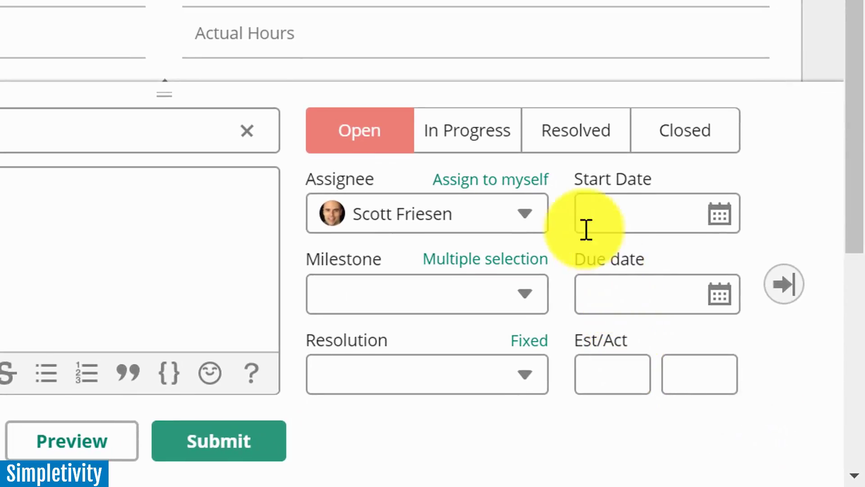
pyautogui.click(474, 131)
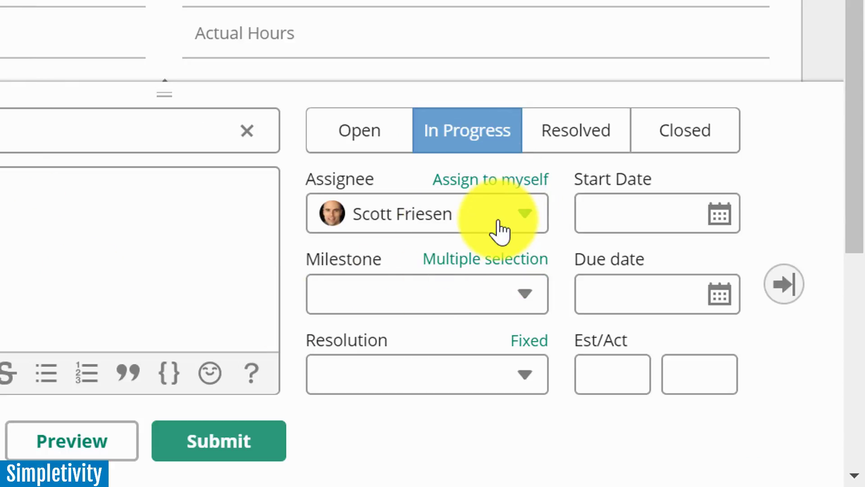
pyautogui.click(719, 210)
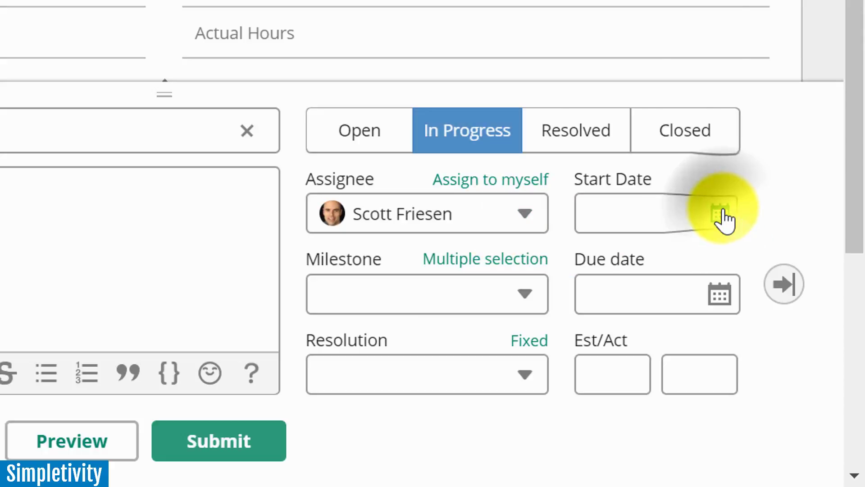
pyautogui.click(521, 118)
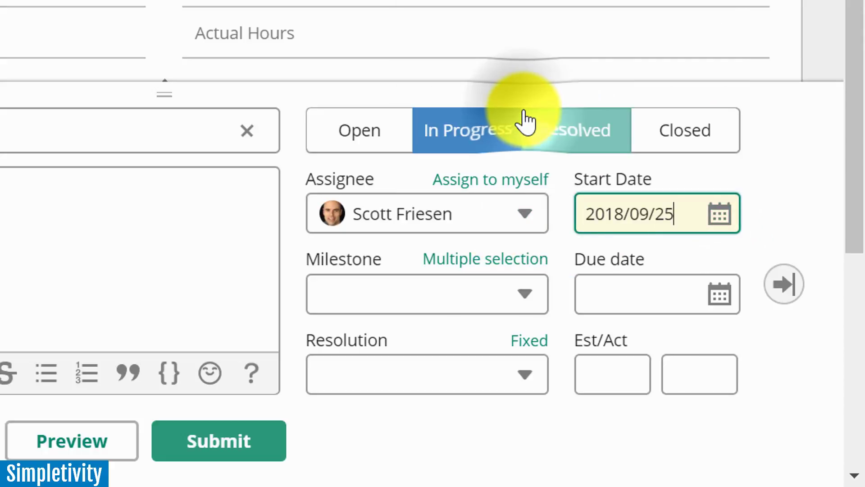
pyautogui.click(718, 297)
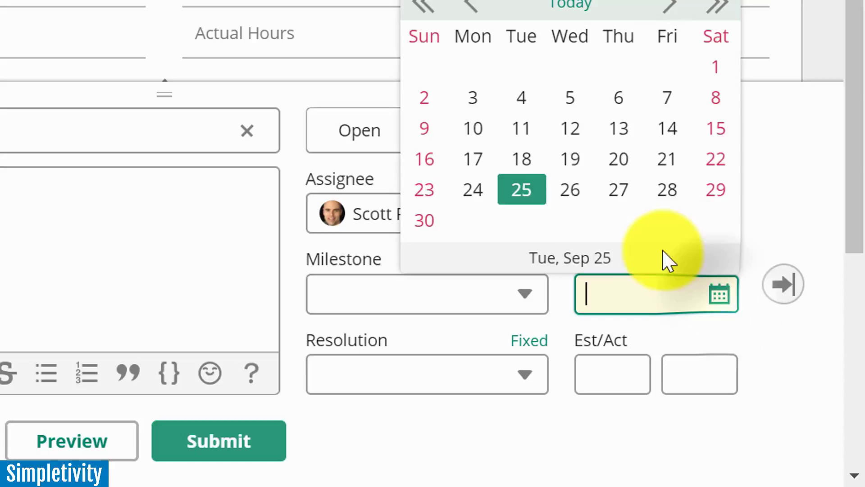
pyautogui.click(423, 220)
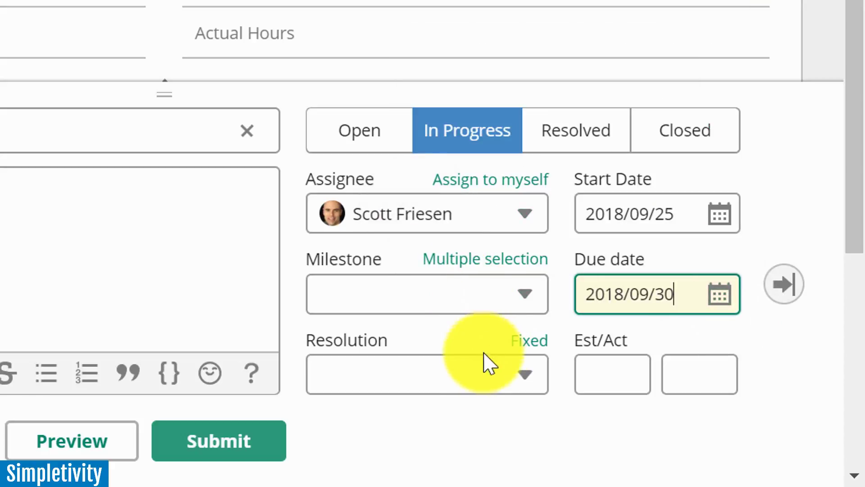
# - Assign milestone 2.2, enter 16 estimated hours, and submit the update
pyautogui.click(513, 297)
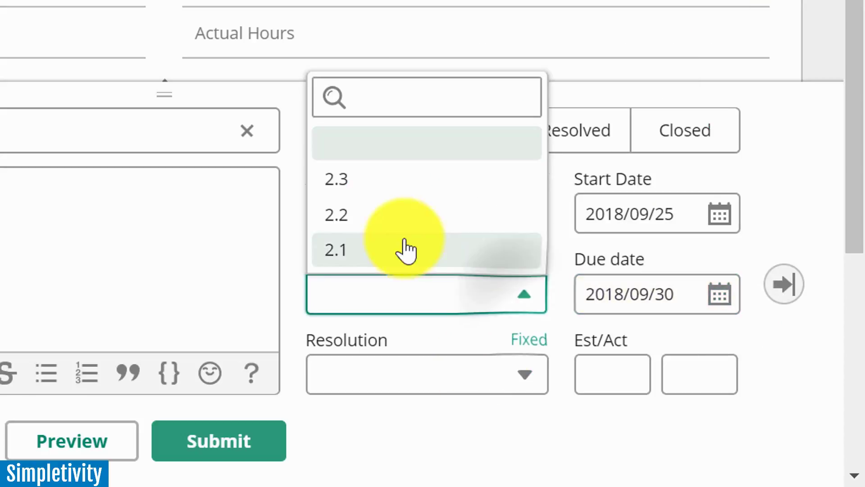
pyautogui.click(388, 230)
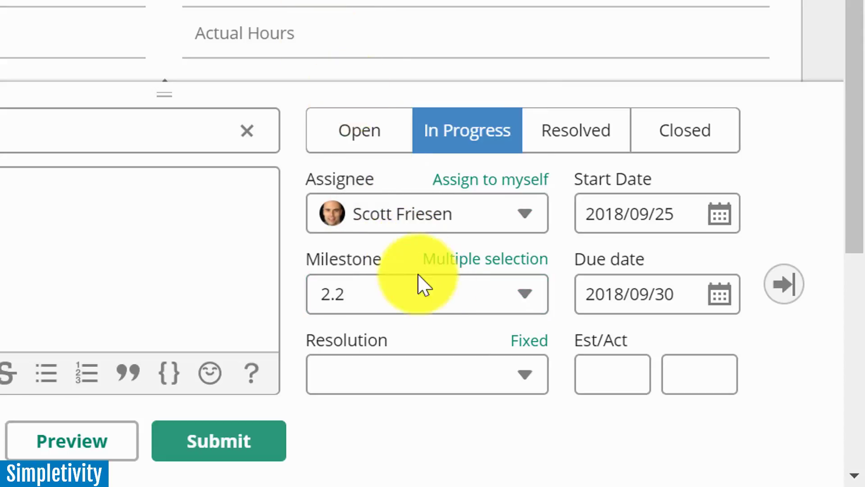
pyautogui.click(605, 378)
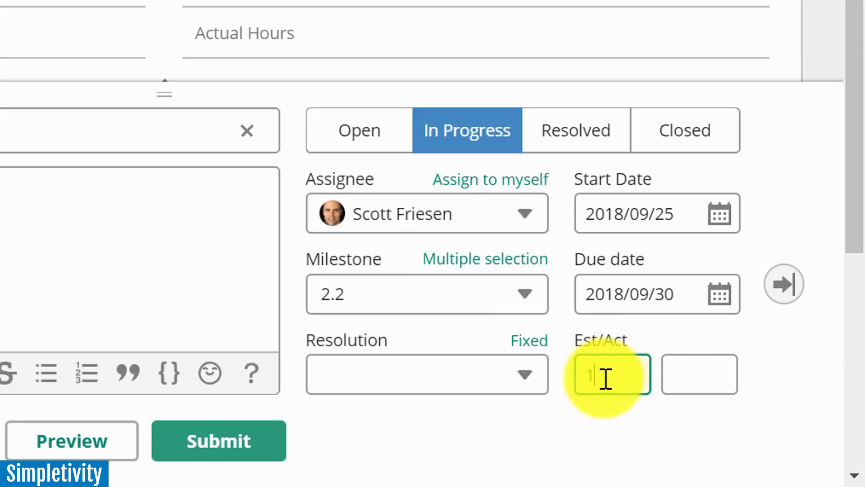
pyautogui.write('16')
pyautogui.click(757, 369)
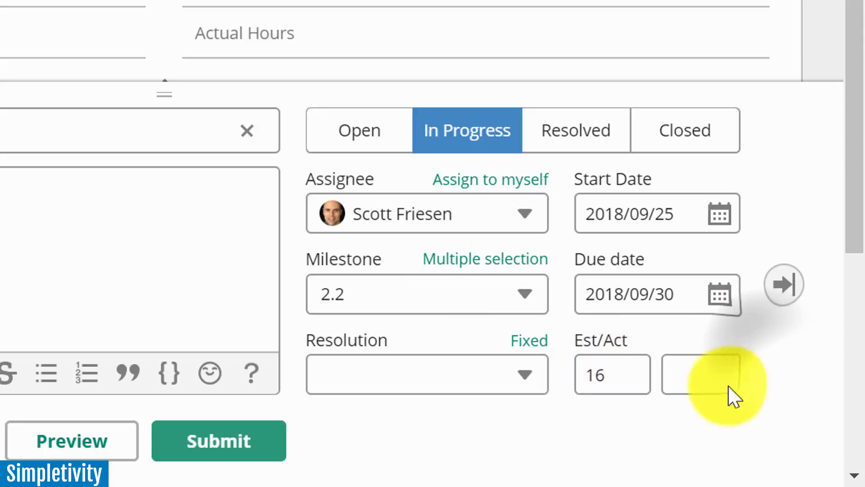
pyautogui.click(209, 450)
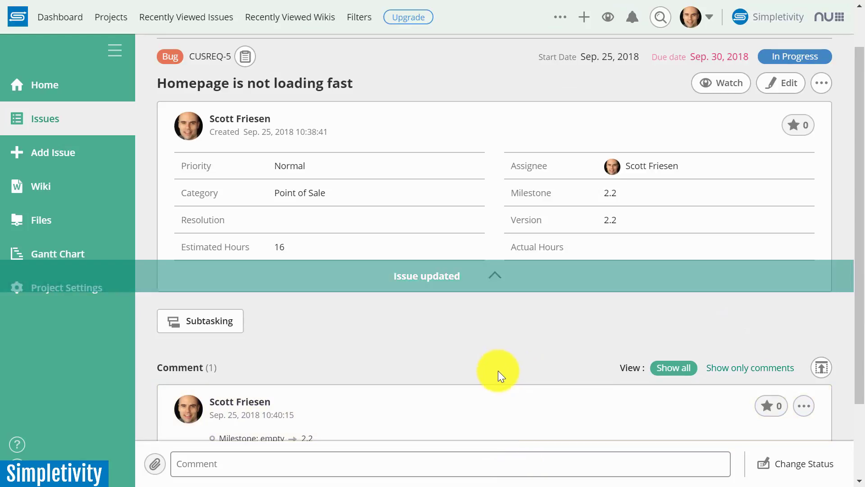
# - Return to the Customer Requests issue list and sort it by assignee in descending order
pyautogui.scroll(1, 354, 298)
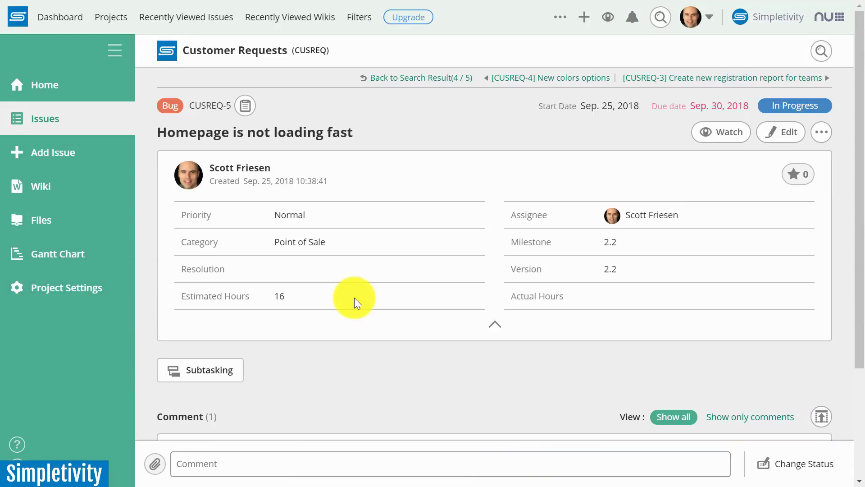
pyautogui.click(39, 118)
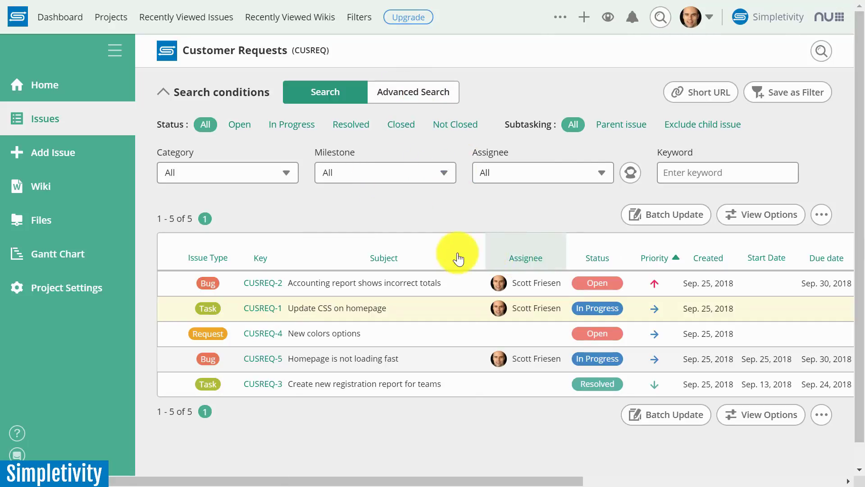
pyautogui.click(526, 256)
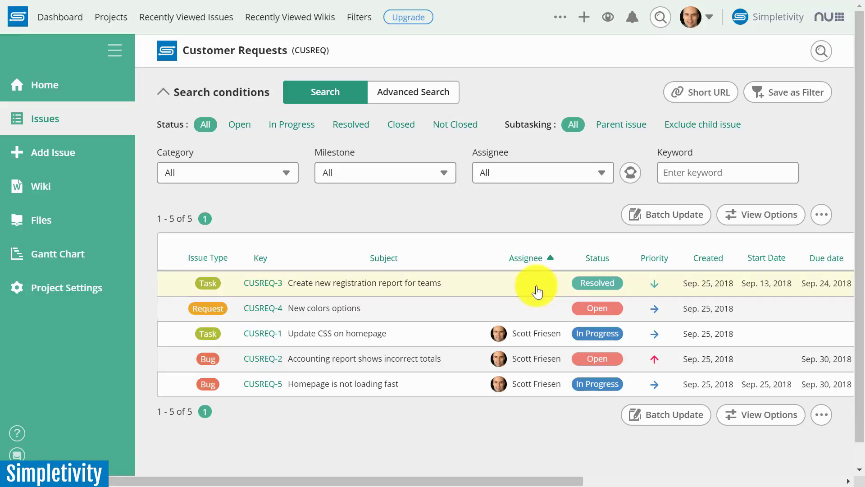
pyautogui.click(528, 249)
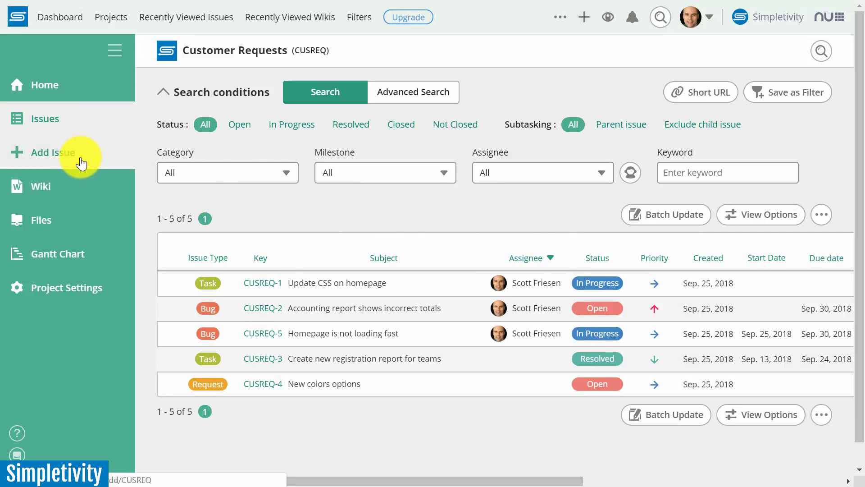
# - Look over the project wiki, then open the Files page listing three uploaded files
pyautogui.click(44, 190)
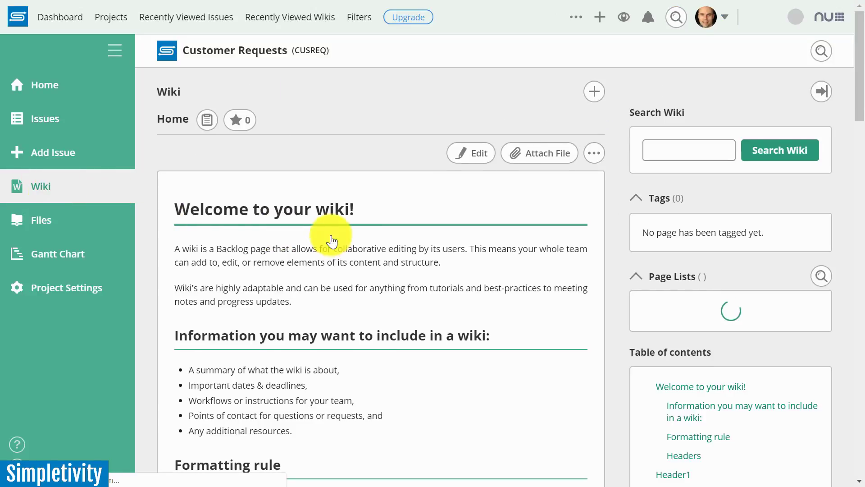
pyautogui.scroll(-20, 511, 266)
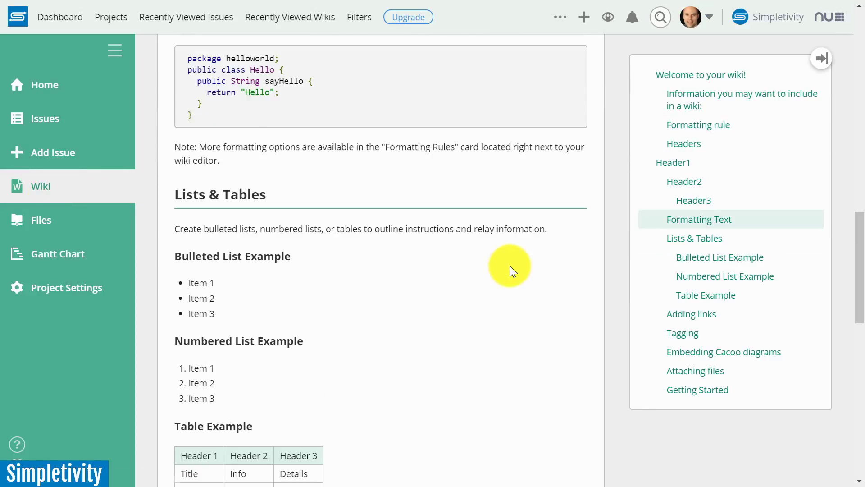
pyautogui.scroll(20, 510, 266)
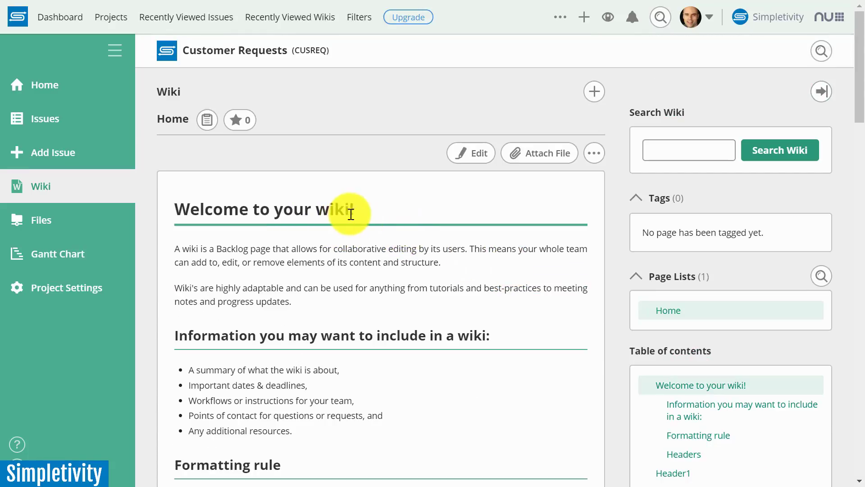
pyautogui.click(45, 222)
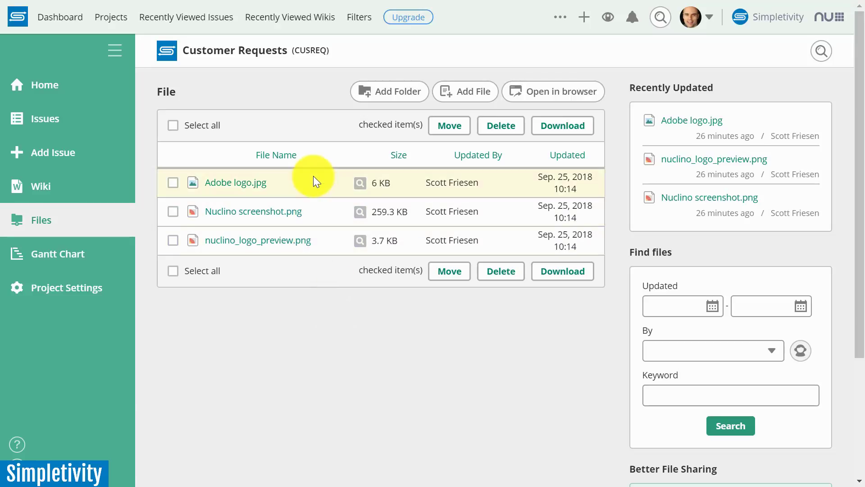
# - Open the Customer Requests Gantt chart showing three not-closed issues across September 2018
pyautogui.click(43, 259)
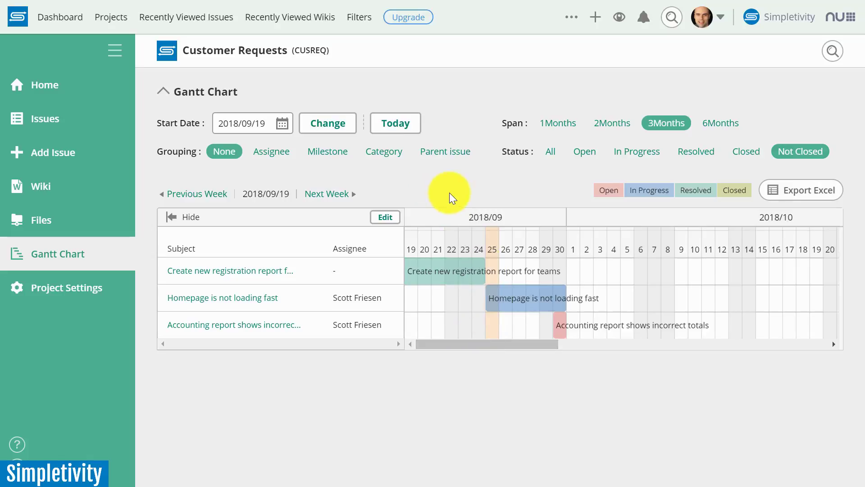
# - Open the project home and review Recent Updates plus the Status, Milestone and Category summaries
pyautogui.click(61, 85)
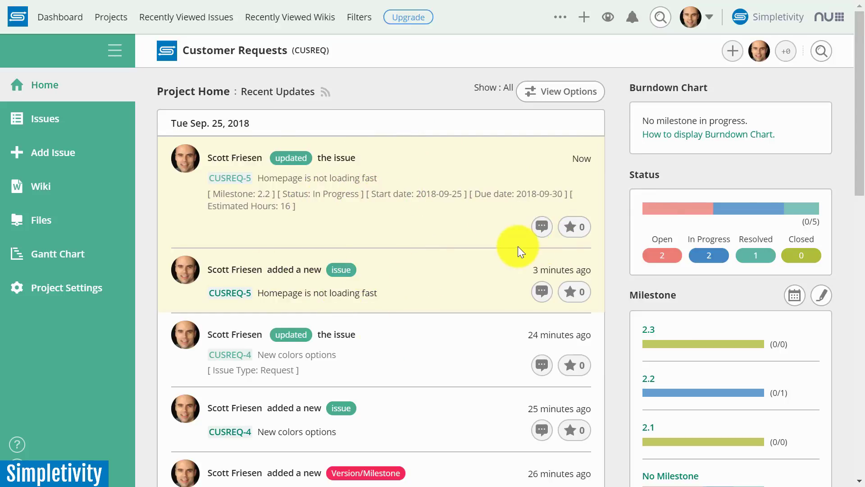
pyautogui.scroll(-7, 518, 247)
pyautogui.scroll(-8, 517, 246)
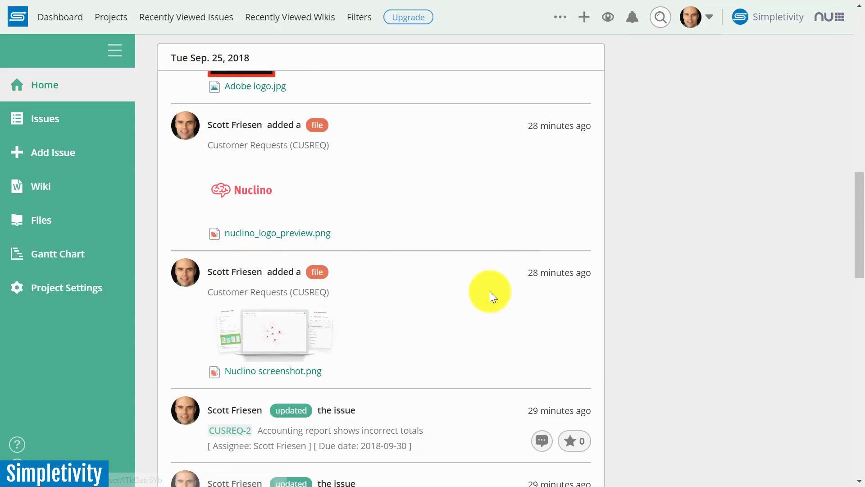
pyautogui.scroll(-9, 491, 291)
pyautogui.scroll(20, 490, 291)
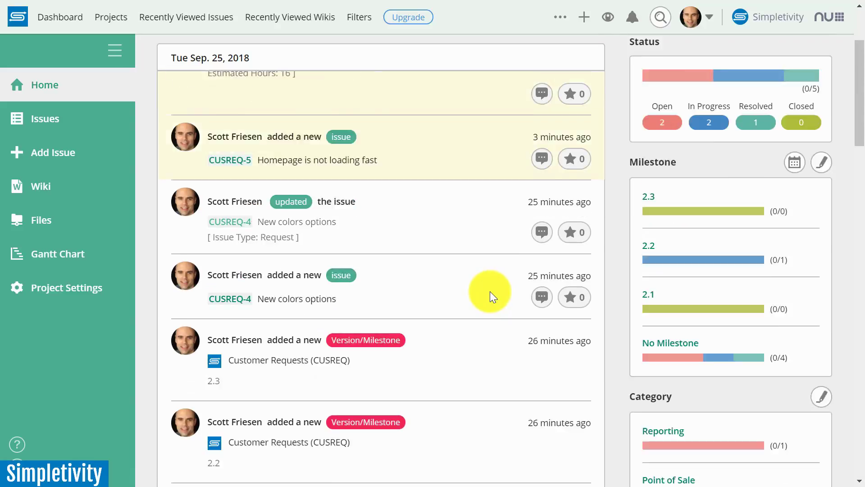
pyautogui.scroll(-3, 400, 227)
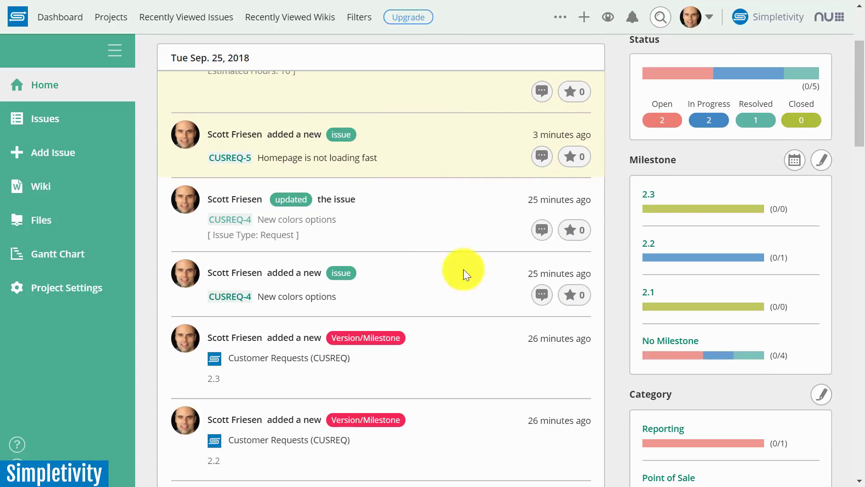
pyautogui.scroll(-5, 496, 340)
pyautogui.scroll(8, 495, 339)
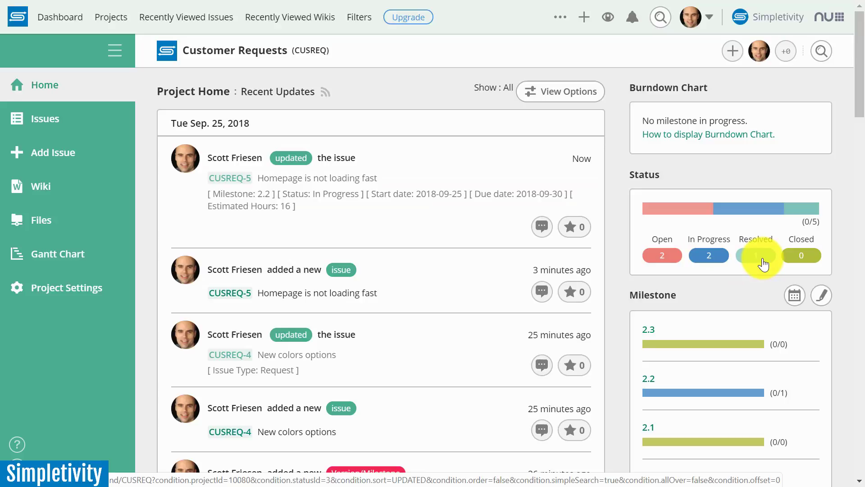
pyautogui.scroll(-3, 841, 268)
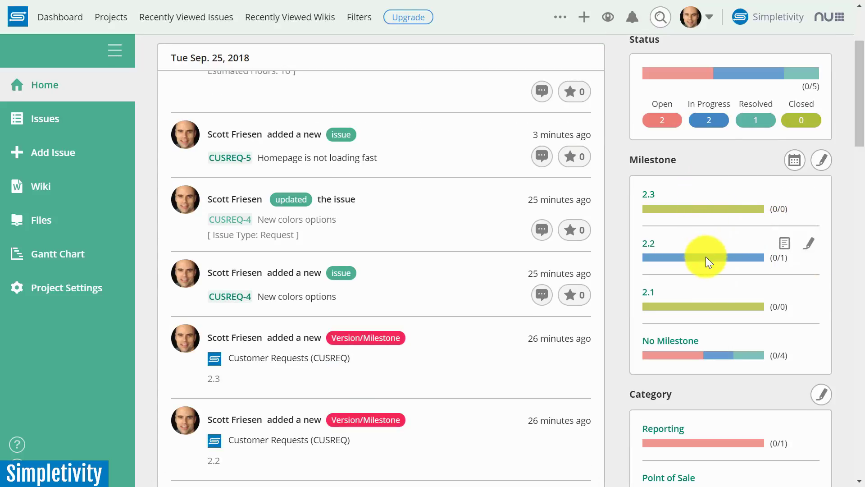
pyautogui.scroll(-6, 705, 256)
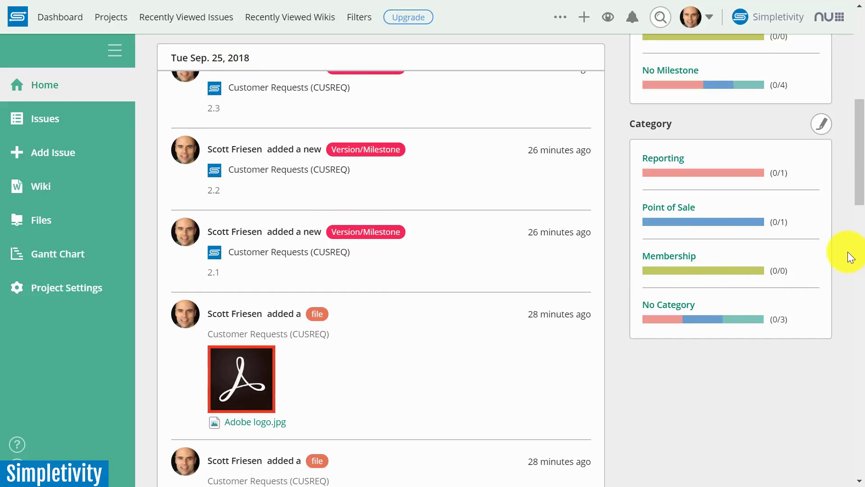
pyautogui.scroll(9, 847, 251)
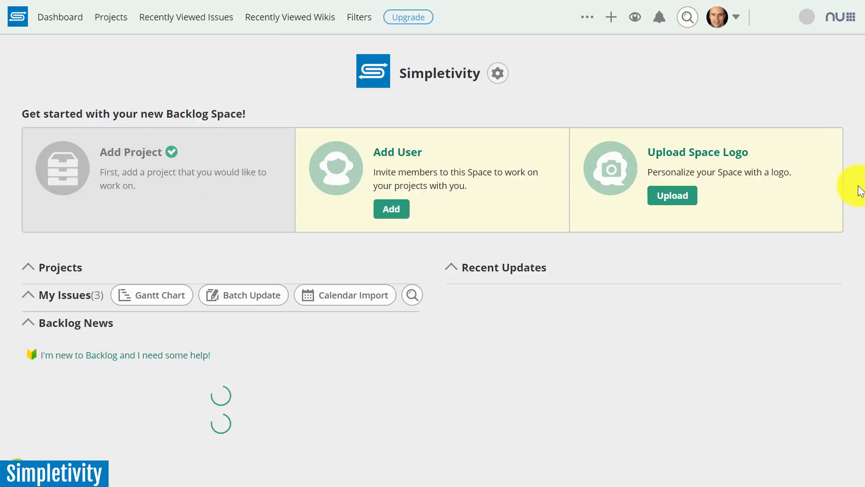
pyautogui.scroll(-3, 856, 189)
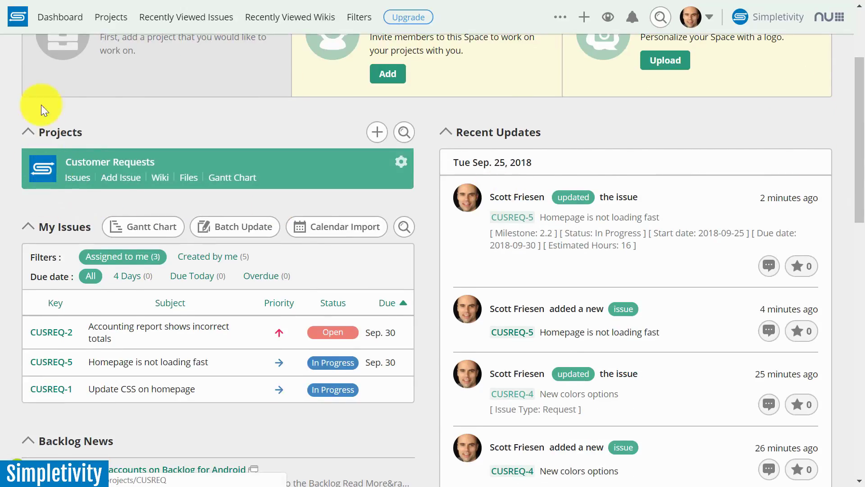
pyautogui.moveTo(40, 175)
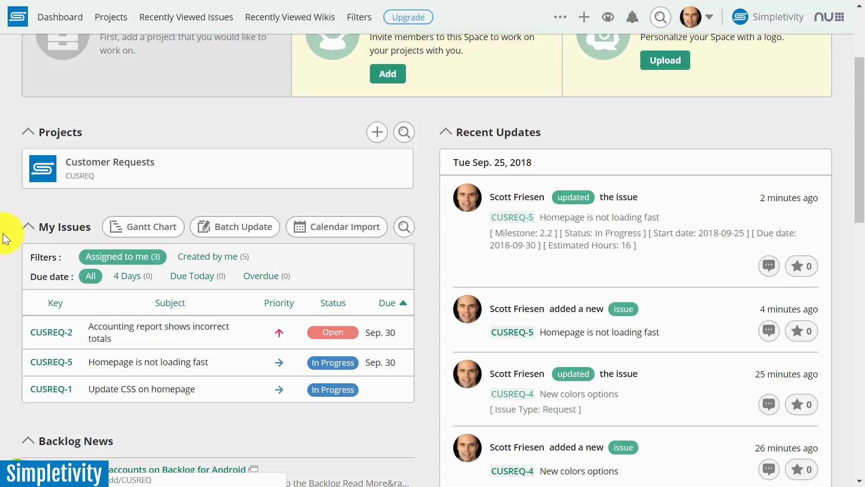
pyautogui.scroll(-2, 12, 231)
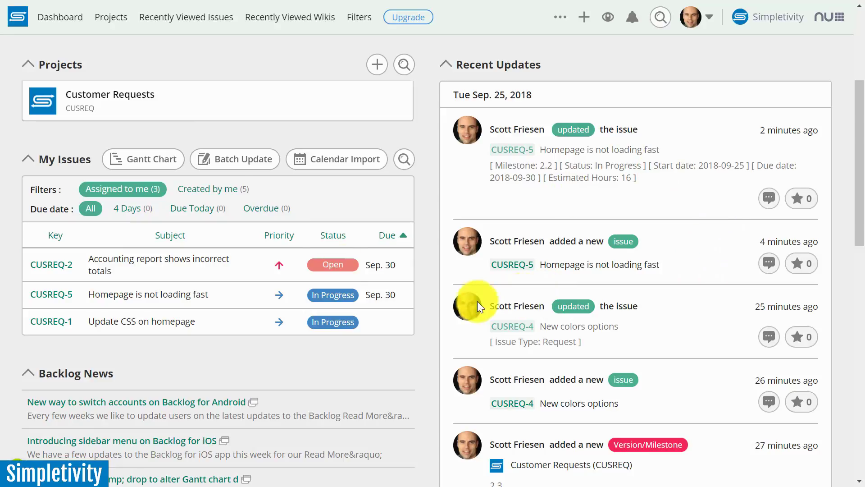
pyautogui.moveTo(209, 107)
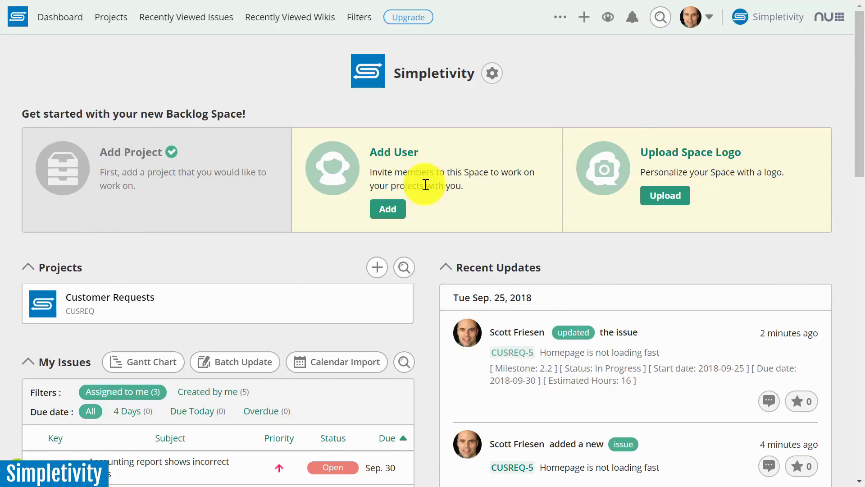
pyautogui.scroll(-1, 425, 185)
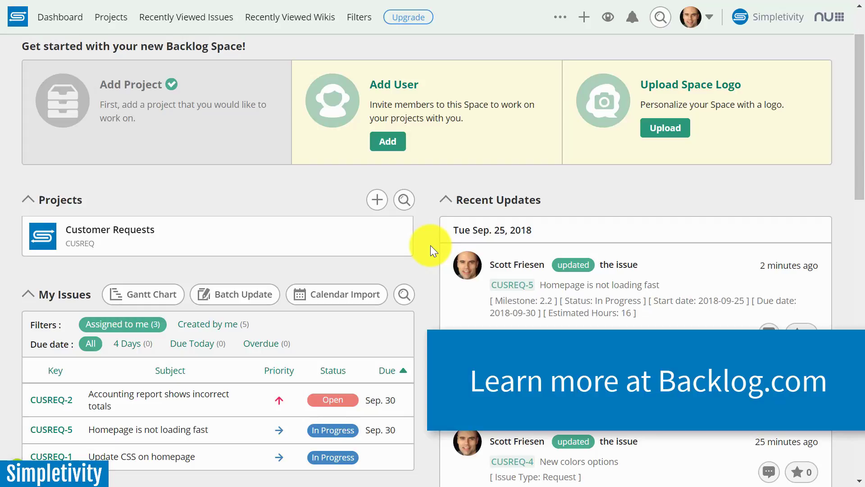
pyautogui.scroll(-1, 430, 246)
pyautogui.scroll(2, 431, 245)
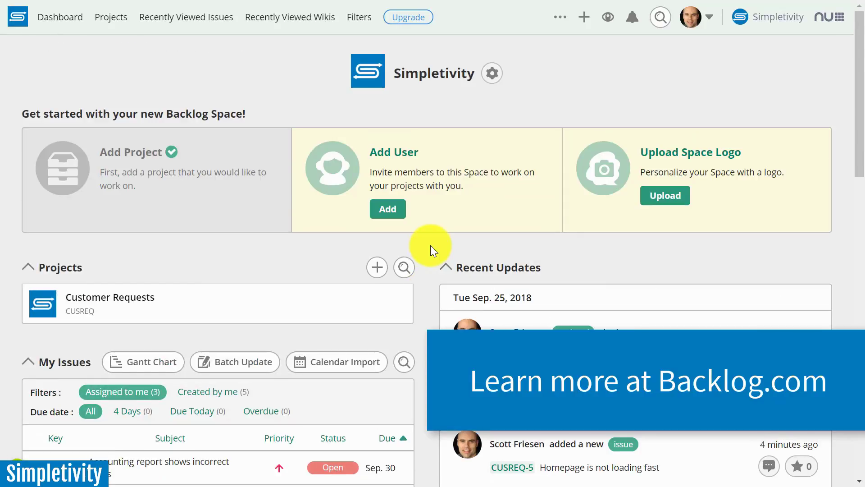
pyautogui.scroll(-2, 430, 245)
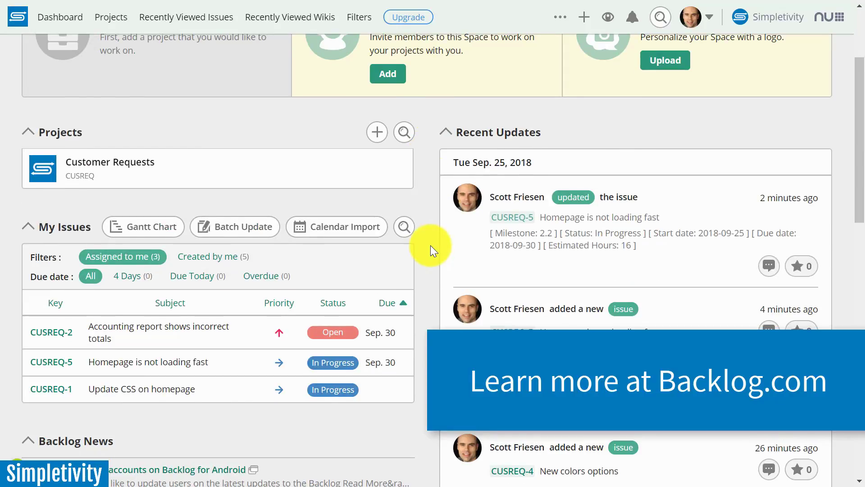
pyautogui.scroll(2, 430, 245)
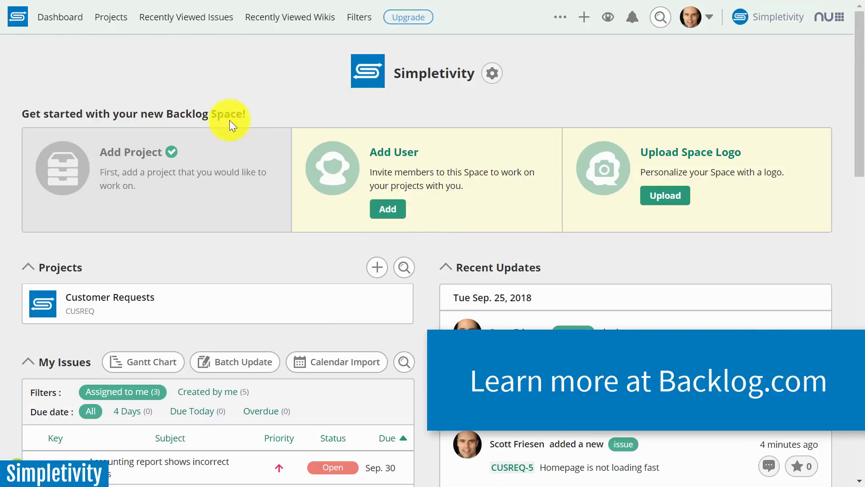
# - Choose Customer Requests from the Projects menu to reach its project home
pyautogui.click(110, 17)
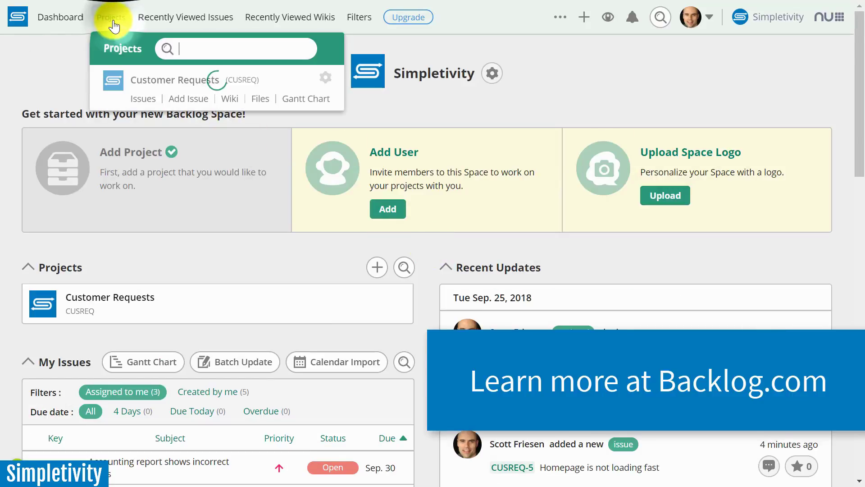
pyautogui.click(165, 81)
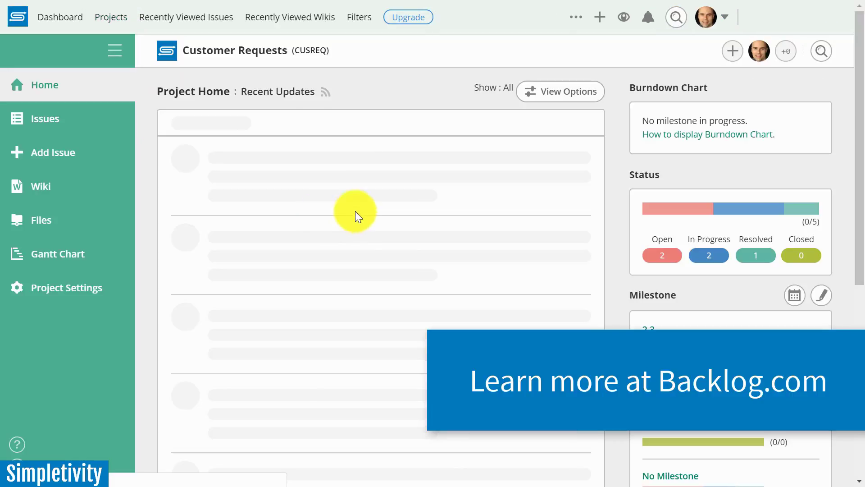